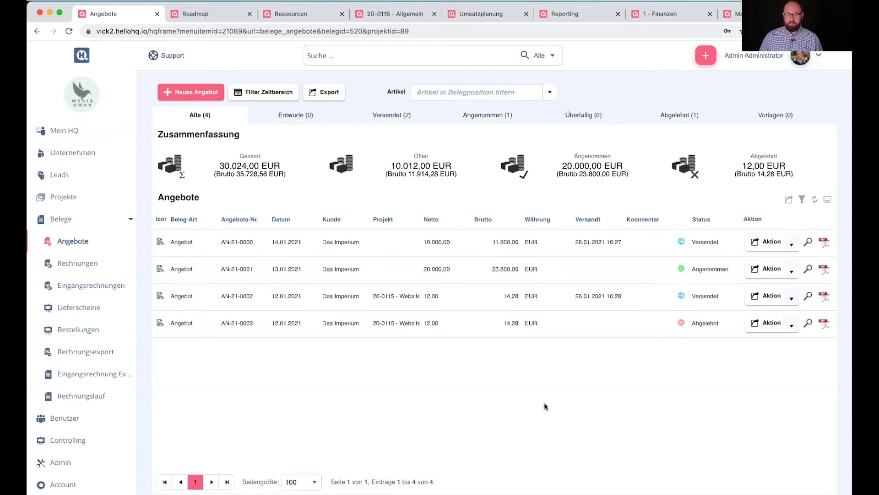
Step: Check the net total of open offers in the summary and limit the offer list to those with status Versendet
{"action": "left_click", "coordinate": [477, 243]}
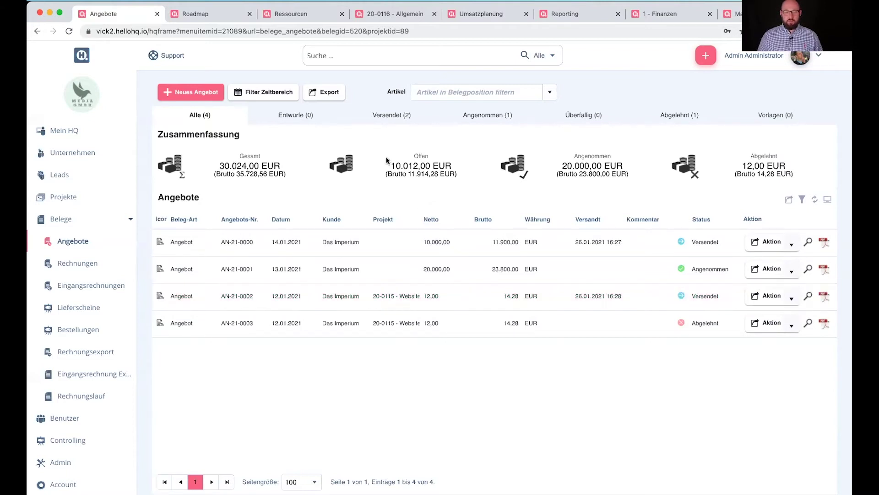
{"action": "left_click_drag", "start_coordinate": [393, 168], "coordinate": [453, 169]}
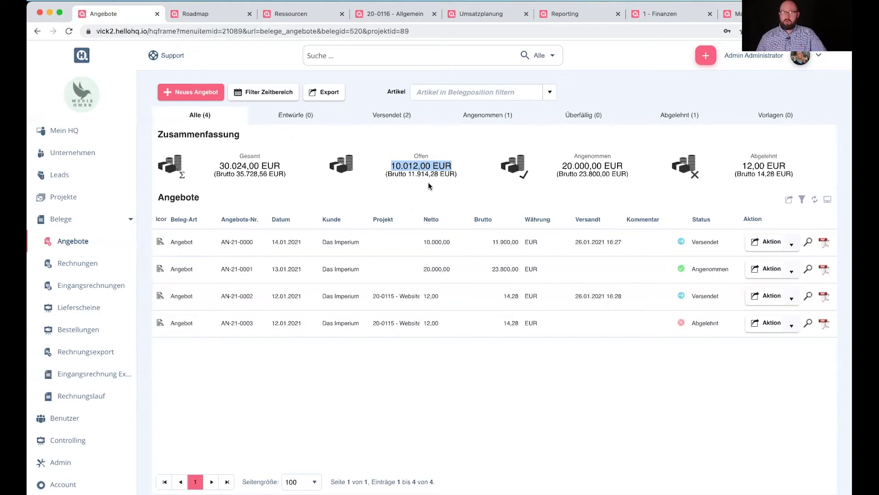
{"action": "left_click", "coordinate": [384, 120]}
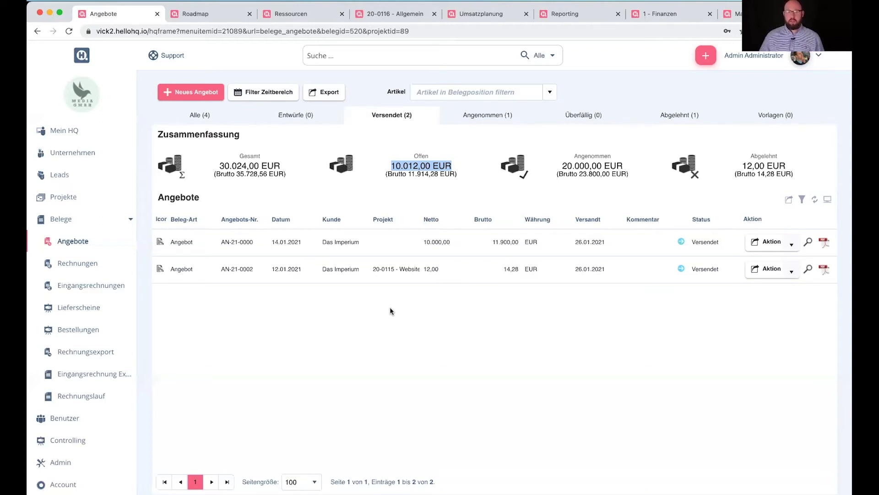
Step: Open the lead pipeline and look over its pipeline chart, revenue development, responsible persons and sales campaigns
{"action": "left_click", "coordinate": [71, 176]}
{"action": "left_click", "coordinate": [72, 219]}
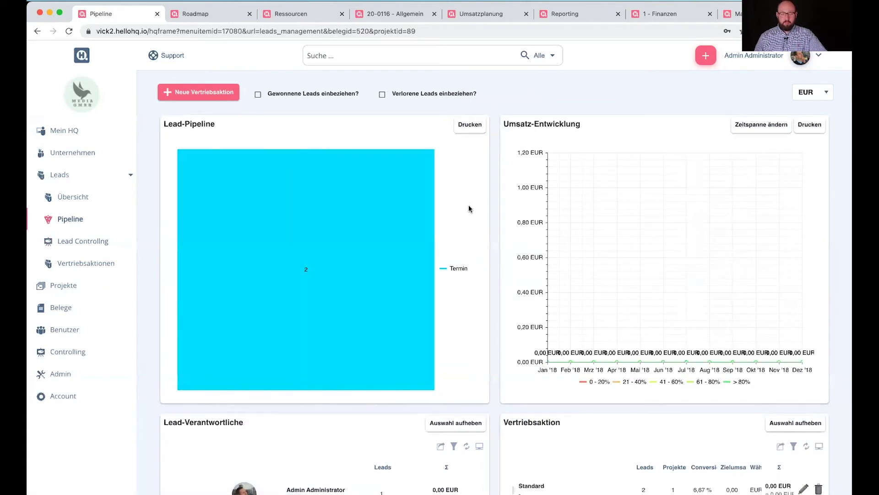
{"action": "scroll", "coordinate": [455, 215], "scroll_direction": "down", "scroll_amount": 1}
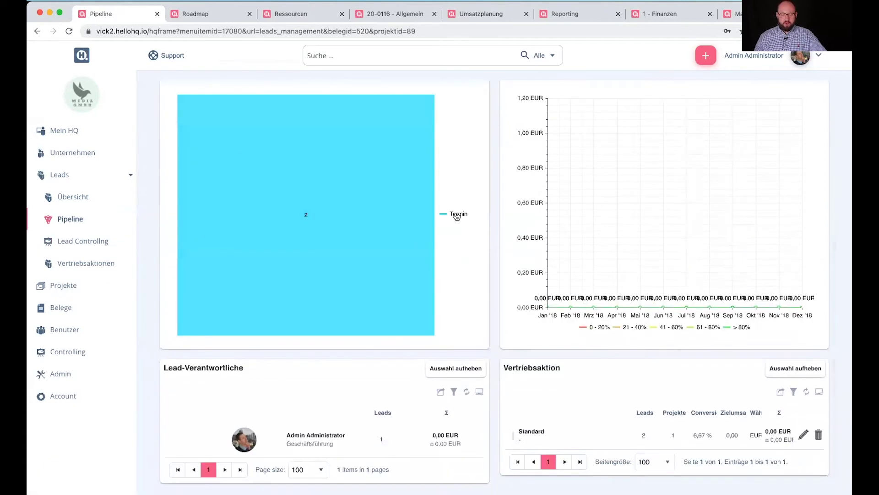
{"action": "scroll", "coordinate": [455, 216], "scroll_direction": "up", "scroll_amount": 1}
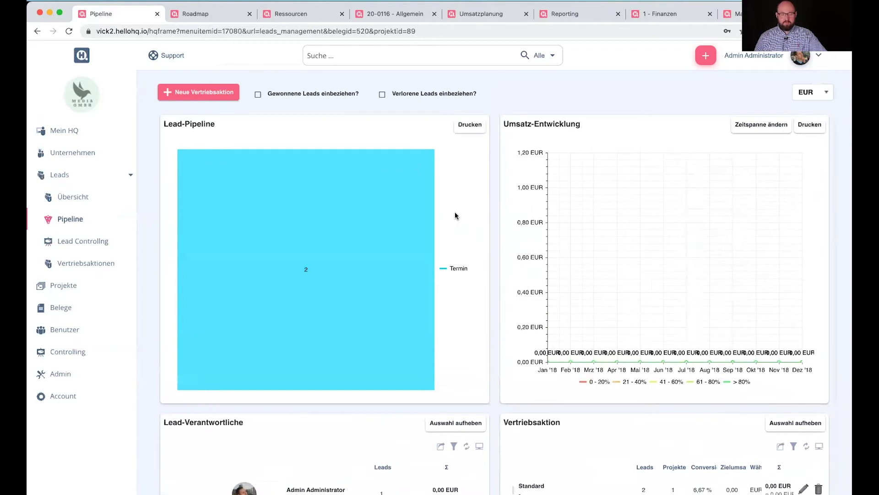
{"action": "mouse_move", "coordinate": [415, 223]}
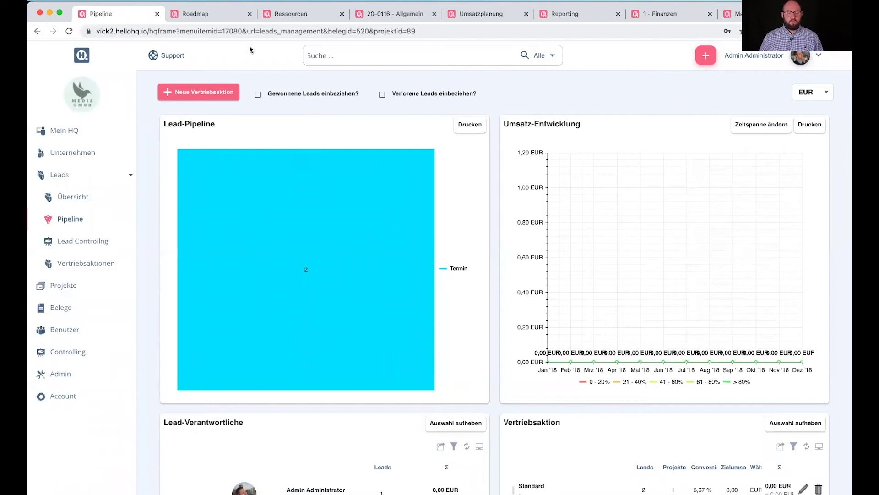
Step: Examine the team's task bookings in the resource planning roadmap, shifting the timeline back to calendar week 52 and forward to week 06
{"action": "left_click", "coordinate": [228, 16]}
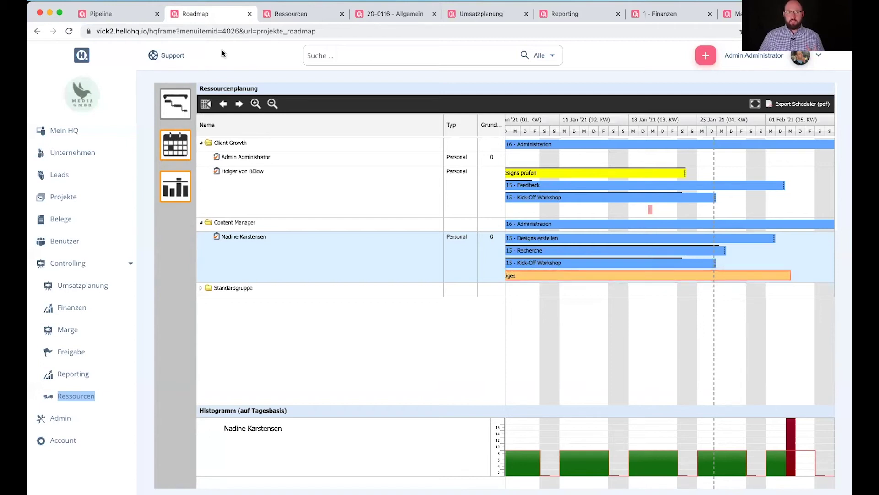
{"action": "mouse_move", "coordinate": [531, 239]}
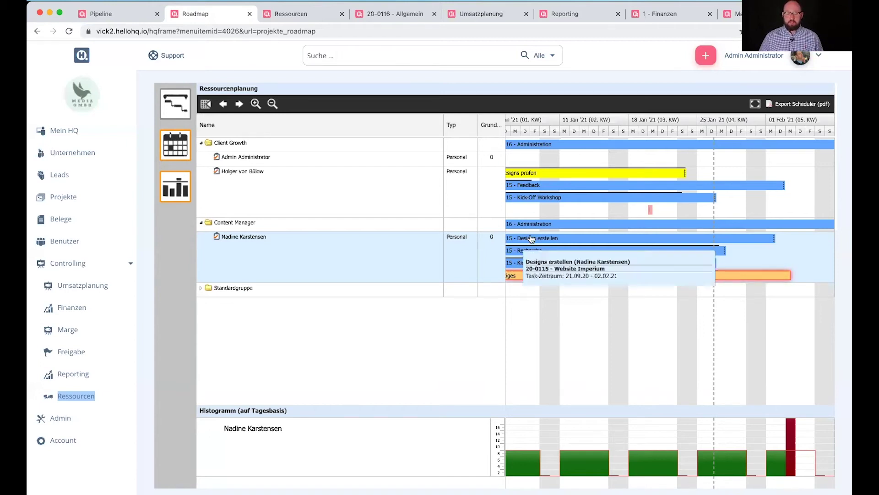
{"action": "left_click", "coordinate": [223, 105]}
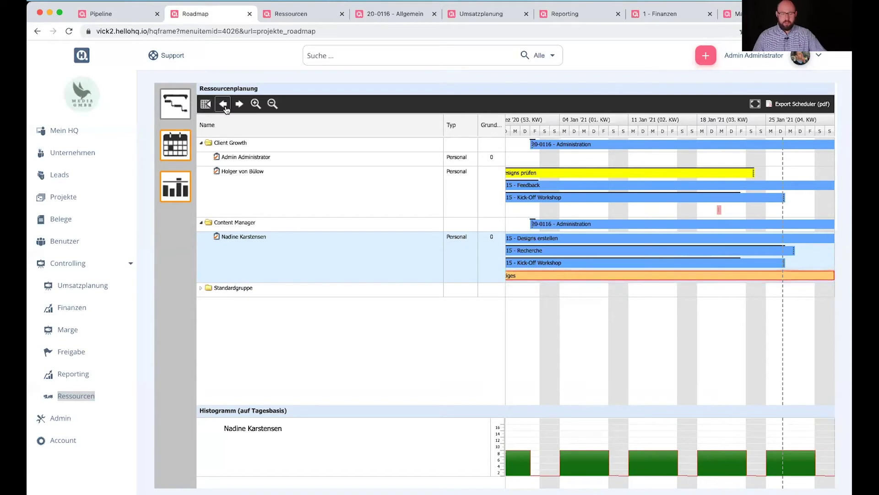
{"action": "left_click", "coordinate": [225, 104]}
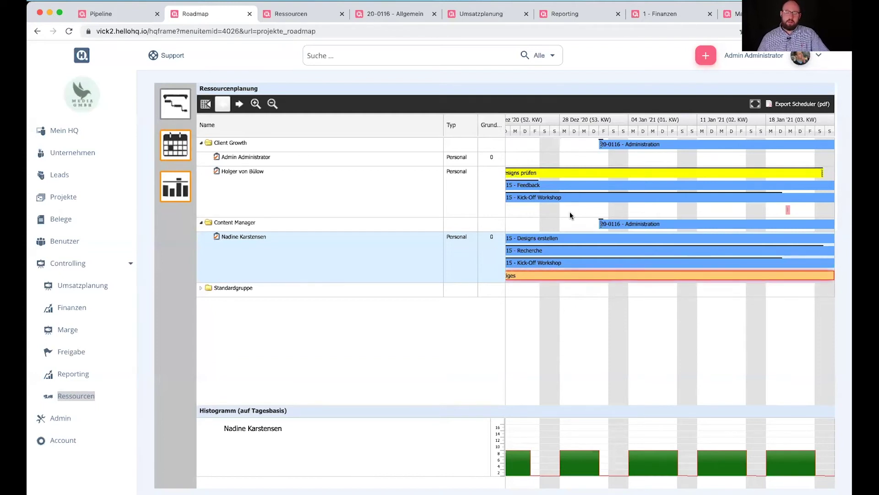
{"action": "left_click", "coordinate": [239, 104]}
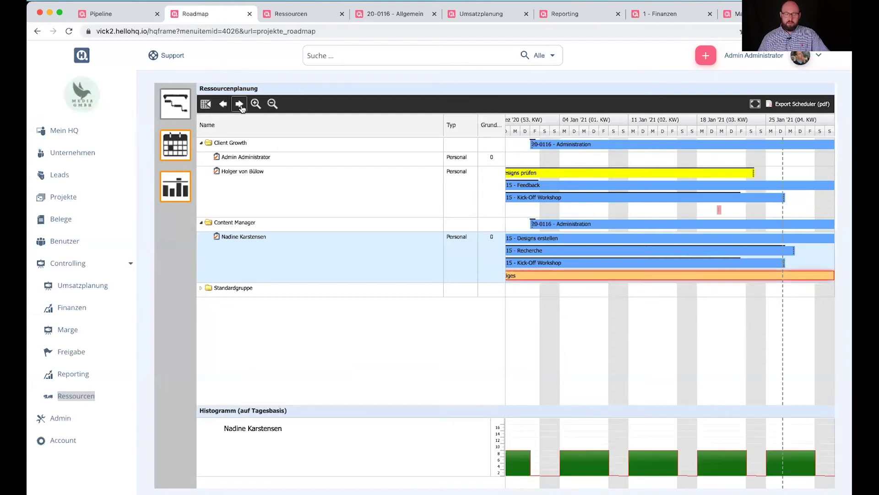
{"action": "left_click", "coordinate": [239, 104]}
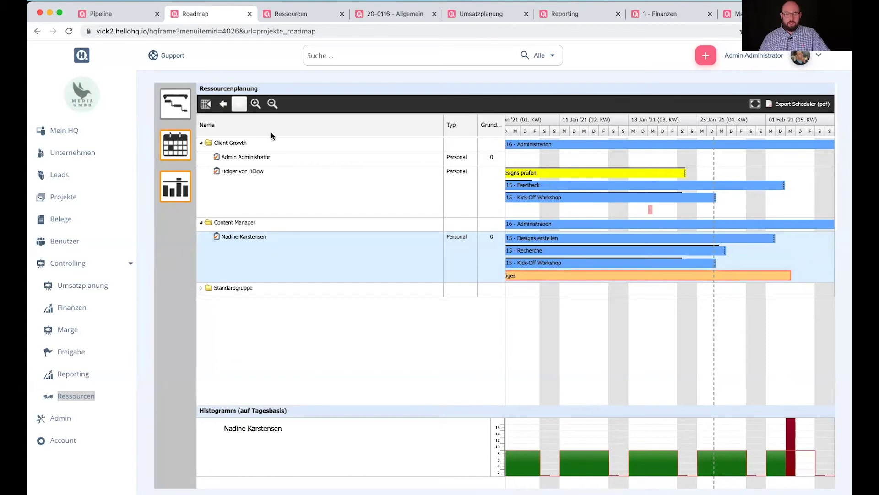
{"action": "left_click", "coordinate": [238, 104]}
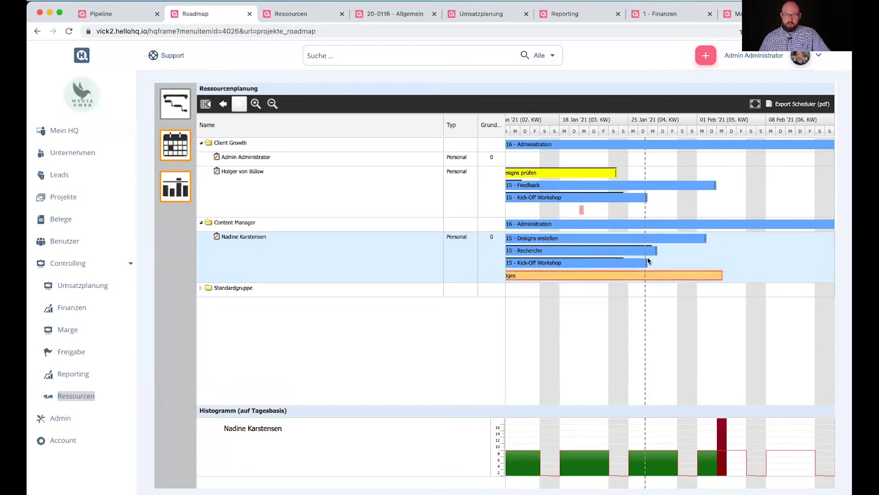
{"action": "mouse_move", "coordinate": [650, 278]}
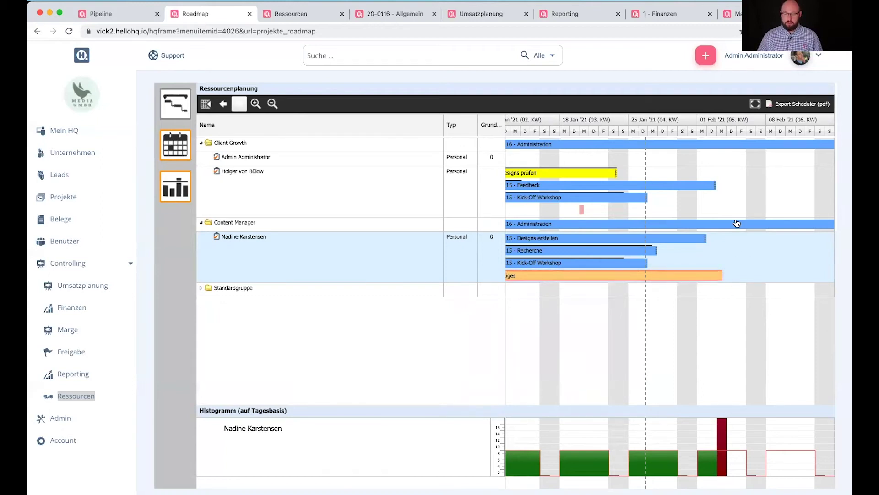
{"action": "mouse_move", "coordinate": [736, 222]}
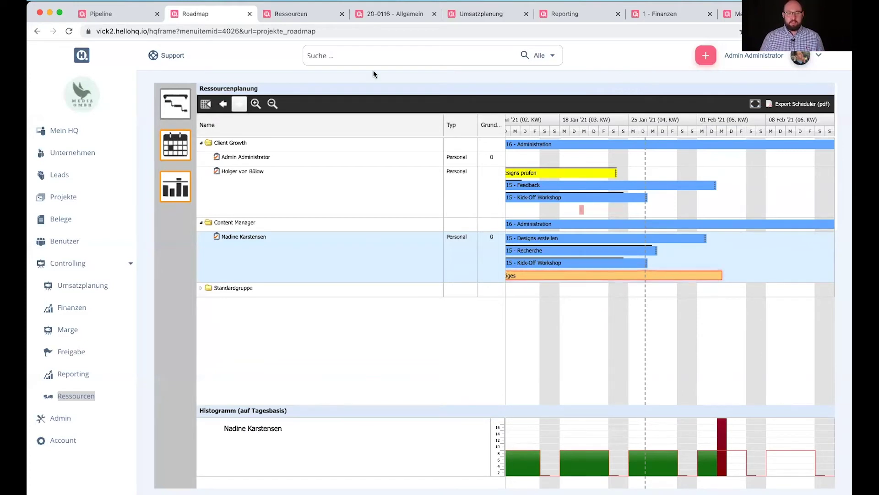
Step: Review the resource report for January to April 2021, comparing available capacity with planned work in the table and line chart
{"action": "left_click", "coordinate": [289, 13]}
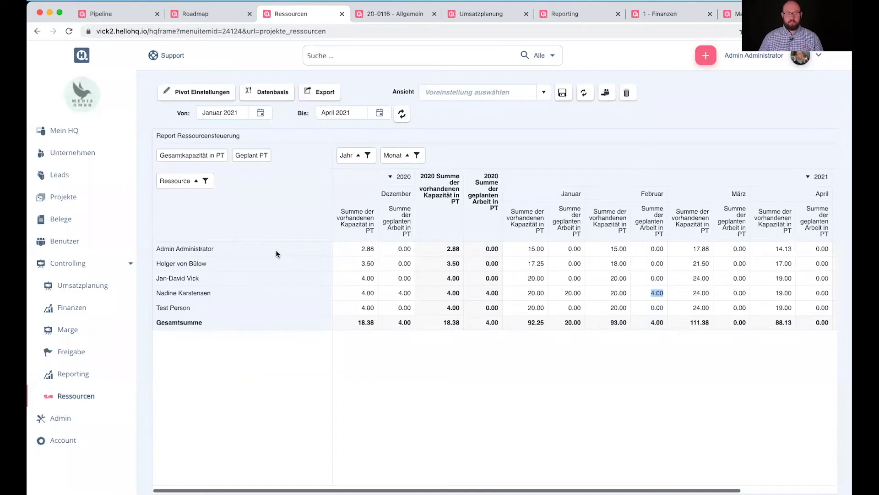
{"action": "scroll", "coordinate": [246, 238], "scroll_direction": "down", "scroll_amount": 6}
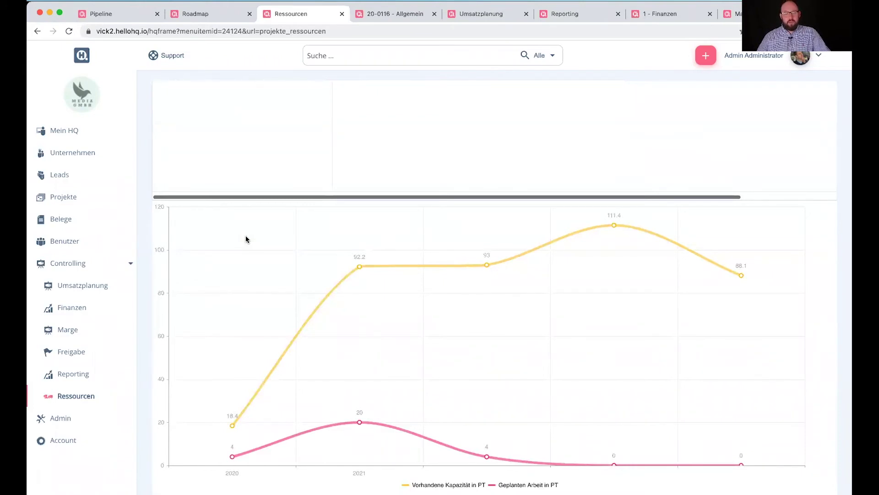
{"action": "mouse_move", "coordinate": [358, 285]}
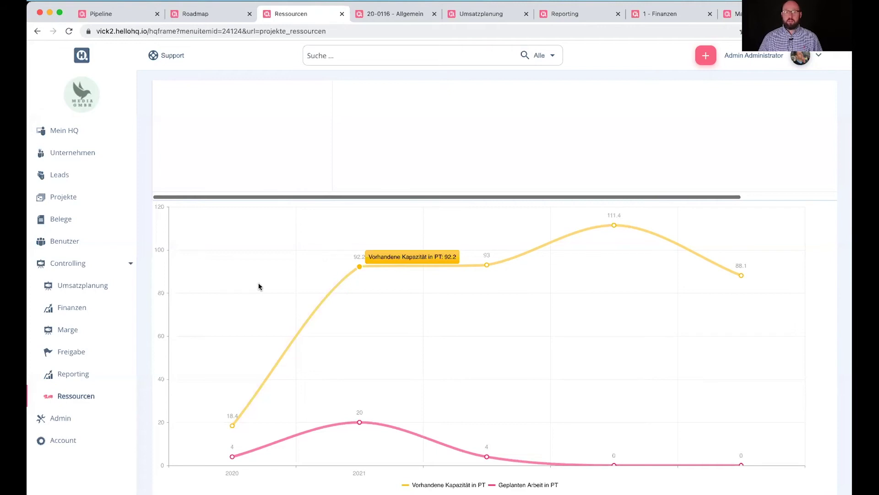
{"action": "scroll", "coordinate": [259, 284], "scroll_direction": "up", "scroll_amount": 5}
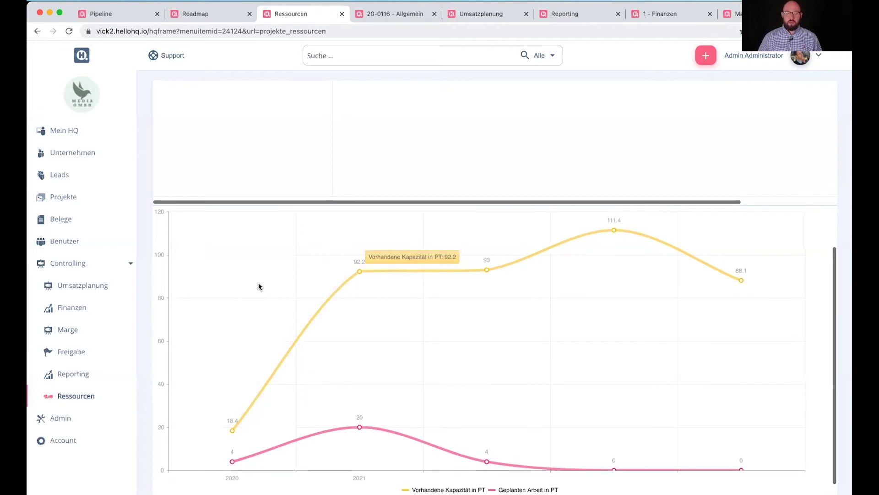
{"action": "scroll", "coordinate": [259, 287], "scroll_direction": "up", "scroll_amount": 2}
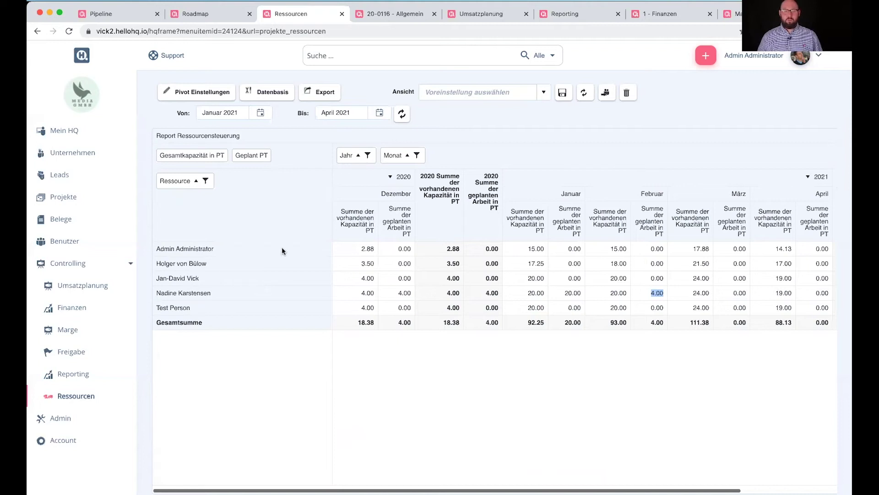
Step: Check the Soll and Ist hours and the completed share in the status section of project 20-0116 - Retainer SEO Todesstern
{"action": "left_click", "coordinate": [405, 16]}
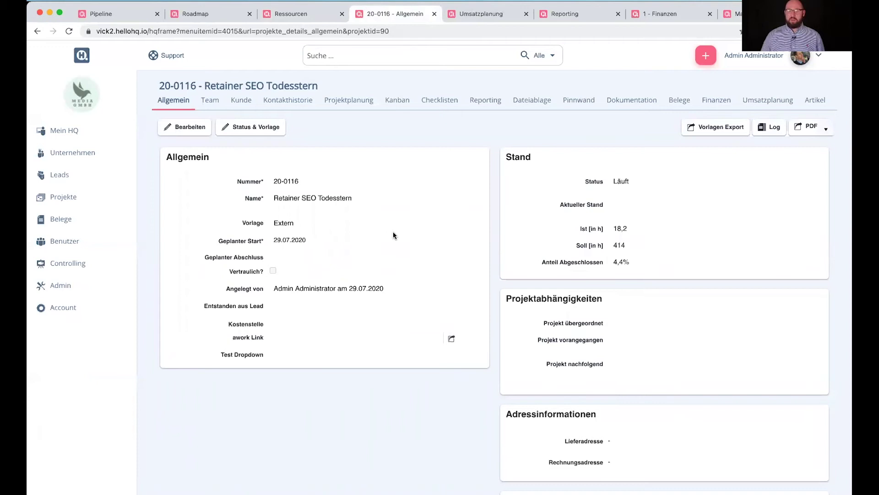
{"action": "left_click_drag", "start_coordinate": [631, 243], "coordinate": [610, 242]}
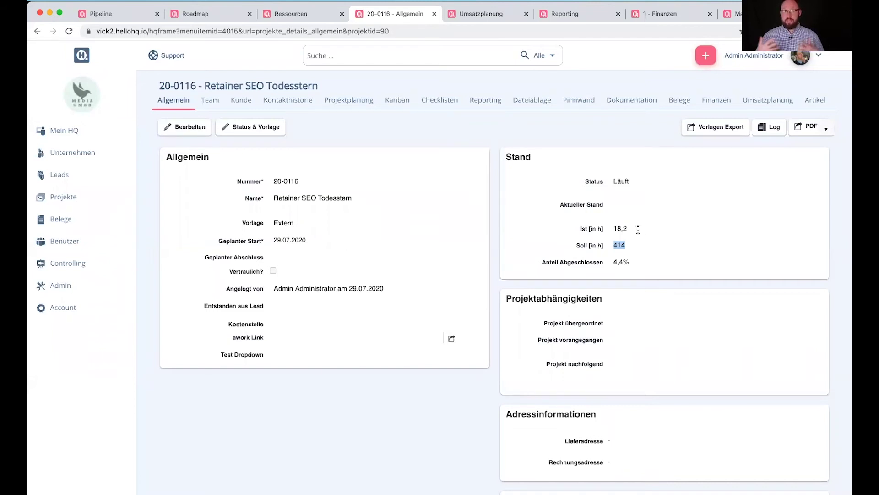
{"action": "left_click_drag", "start_coordinate": [632, 227], "coordinate": [612, 227]}
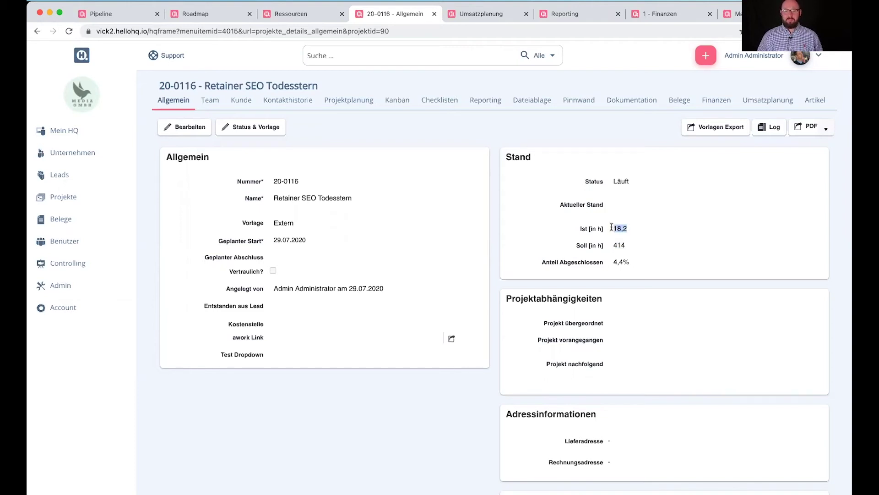
{"action": "left_click_drag", "start_coordinate": [542, 262], "coordinate": [602, 264]}
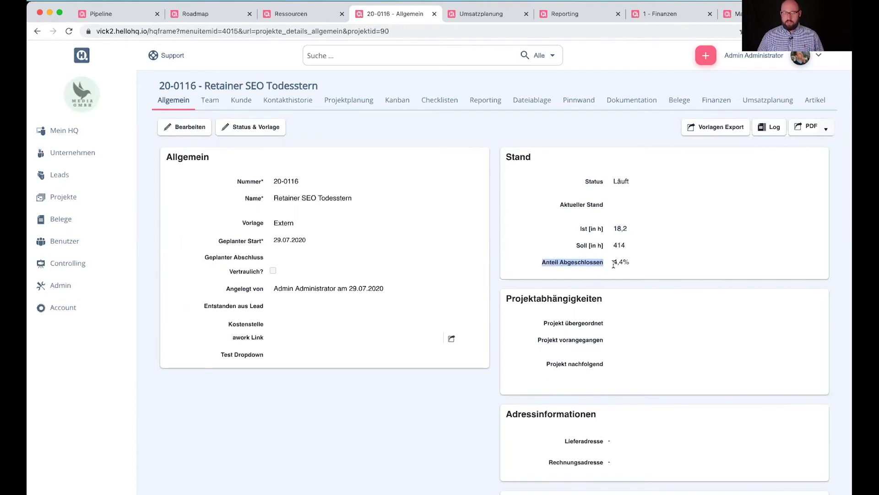
{"action": "left_click", "coordinate": [616, 264]}
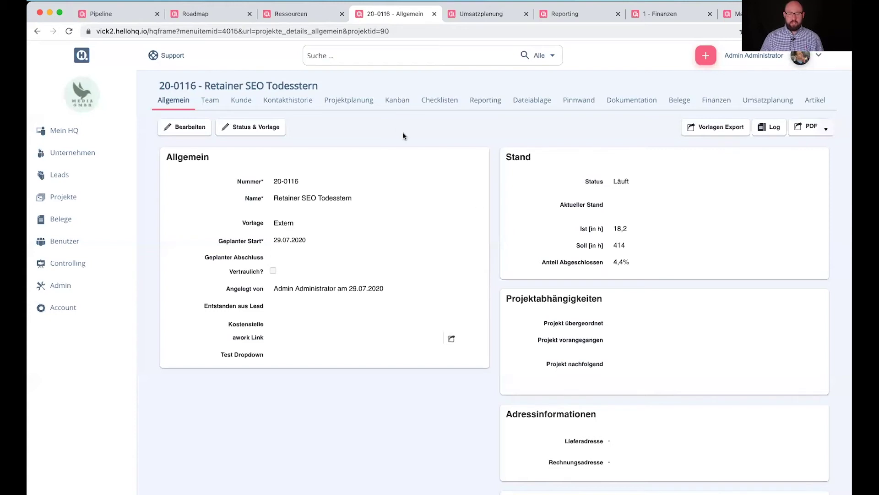
Step: Open the project's Projektplanung and inspect the hours and assignments of the Administration, SEO and PM tasks
{"action": "left_click", "coordinate": [362, 102]}
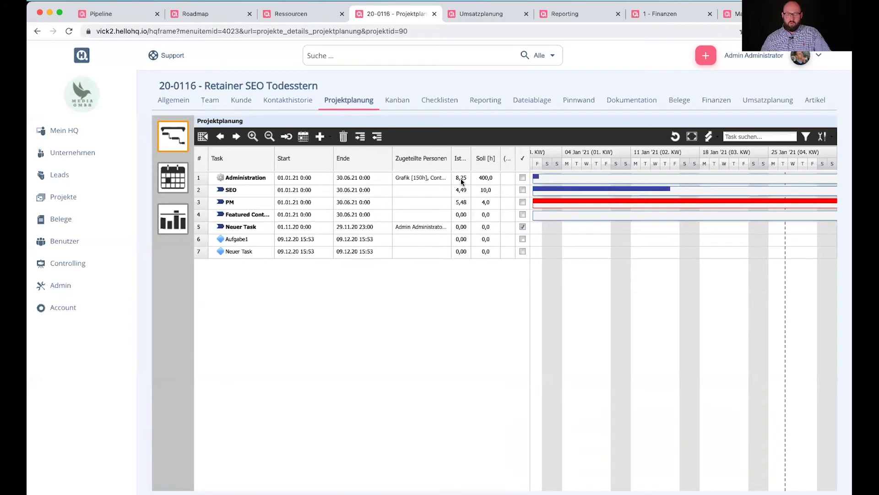
{"action": "left_click", "coordinate": [423, 179]}
{"action": "left_click", "coordinate": [421, 188]}
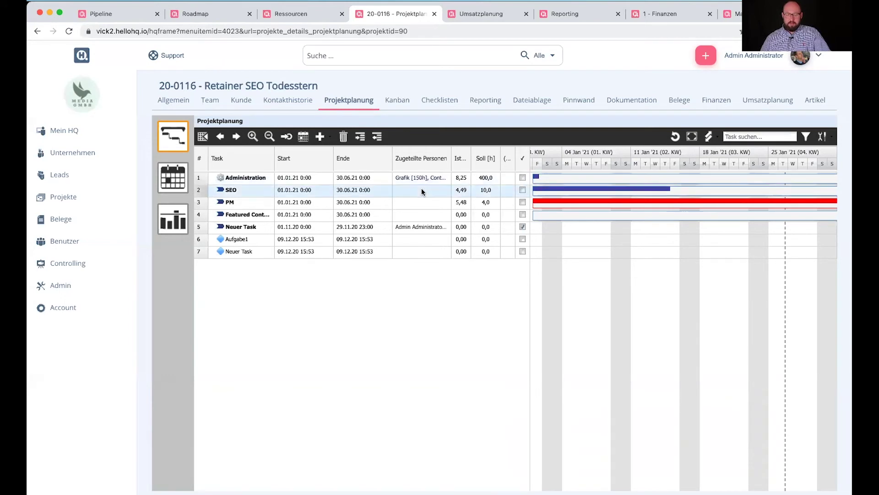
{"action": "left_click", "coordinate": [422, 200]}
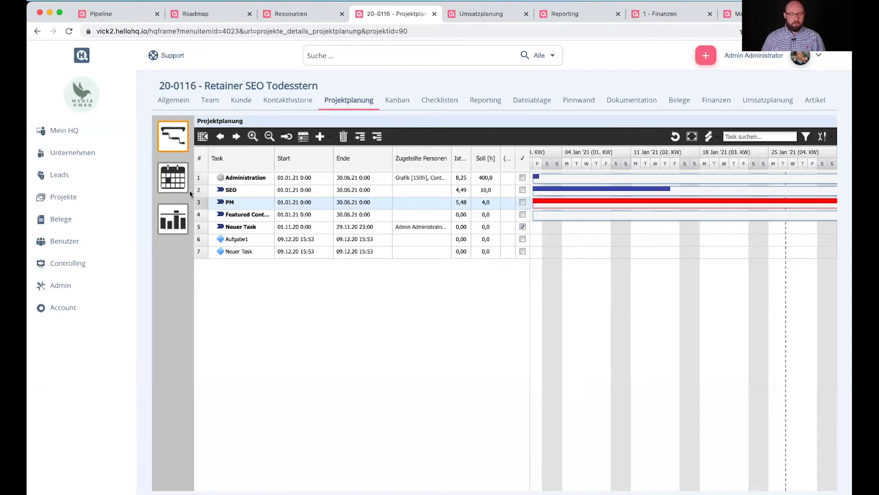
Step: Add the Ist [h] and Soll [h] columns to the project overview list and save the view
{"action": "left_click", "coordinate": [66, 198]}
{"action": "left_click", "coordinate": [71, 219]}
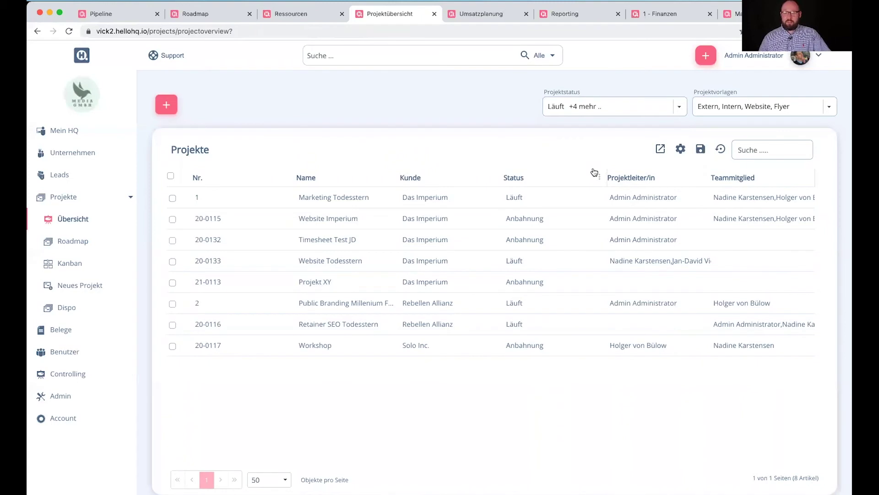
{"action": "left_click", "coordinate": [681, 149]}
{"action": "scroll", "coordinate": [740, 270], "scroll_direction": "down", "scroll_amount": 5}
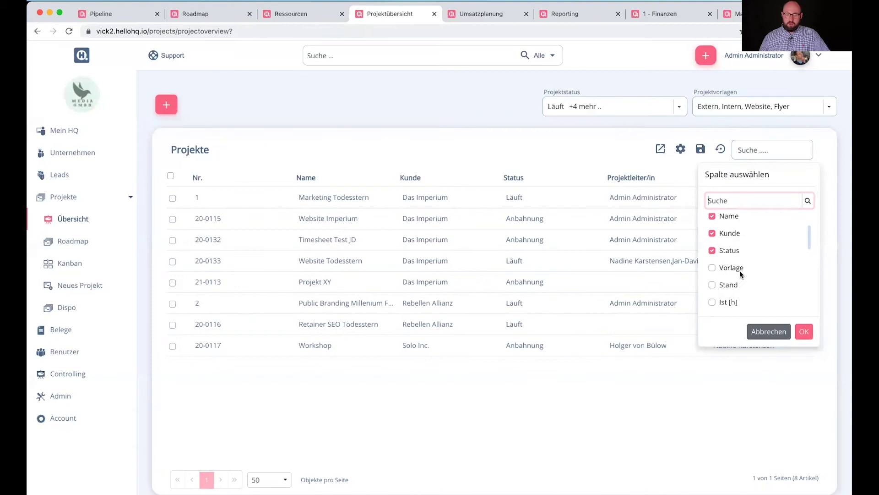
{"action": "scroll", "coordinate": [740, 271], "scroll_direction": "up", "scroll_amount": 1}
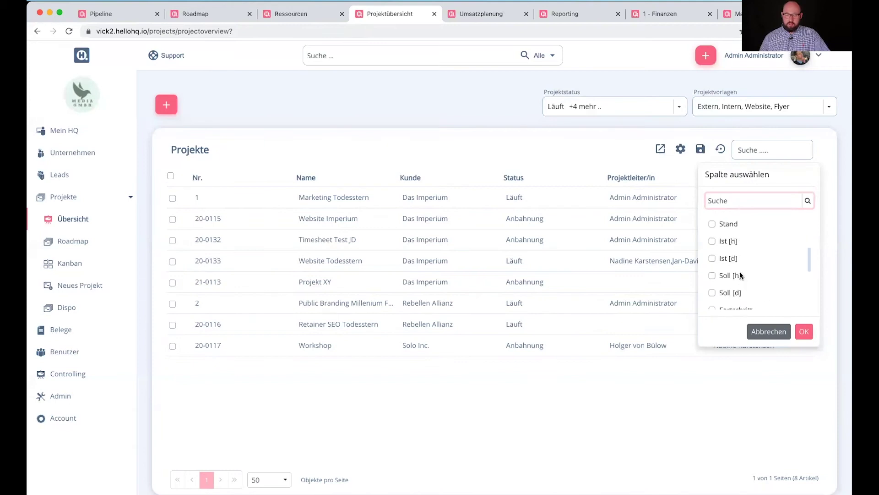
{"action": "left_click", "coordinate": [711, 245]}
{"action": "left_click", "coordinate": [712, 278]}
{"action": "left_click", "coordinate": [806, 334]}
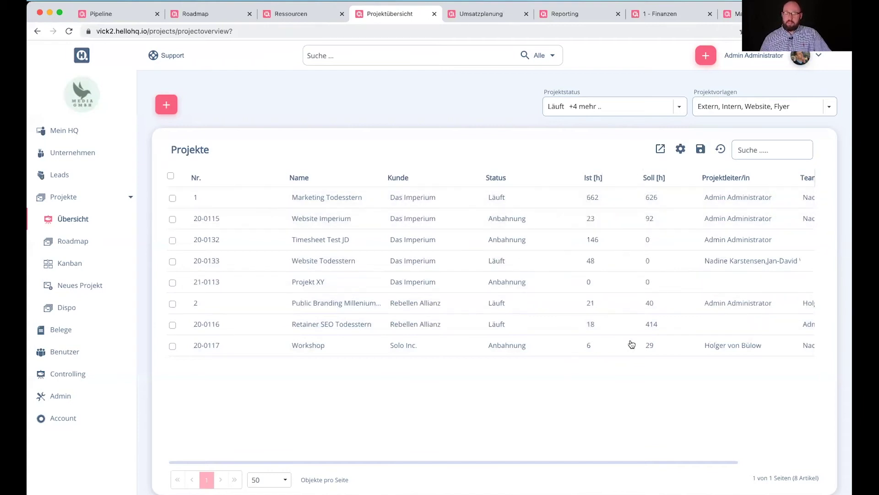
{"action": "left_click", "coordinate": [701, 152]}
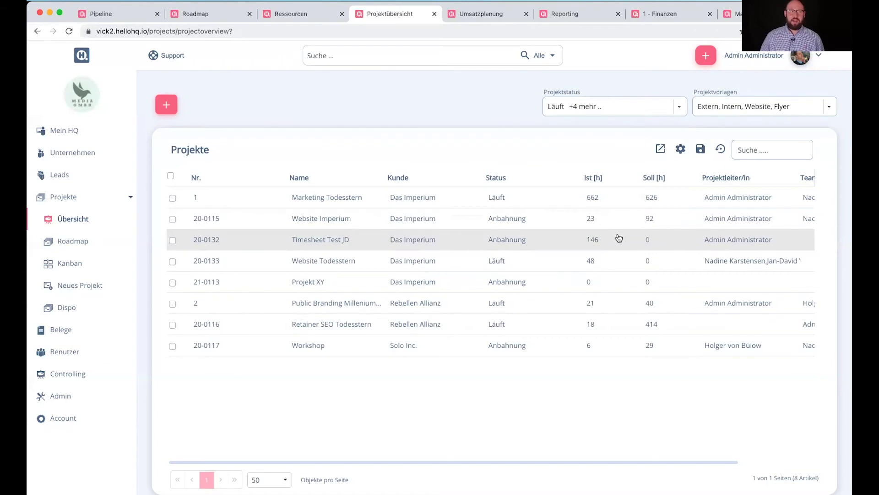
Step: Review the 2020 revenue planning, comparing Ist-Umsätze with planned revenue from customers and projects, especially for December
{"action": "left_click", "coordinate": [485, 16]}
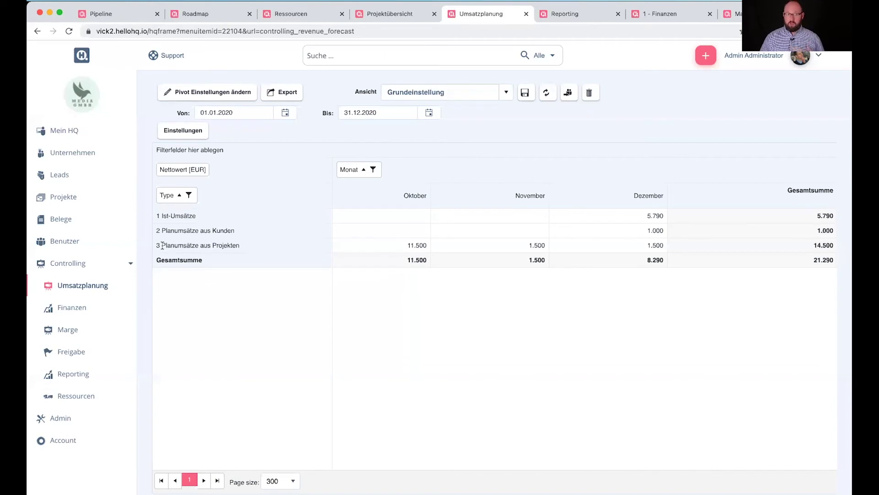
{"action": "left_click_drag", "start_coordinate": [162, 245], "coordinate": [243, 249]}
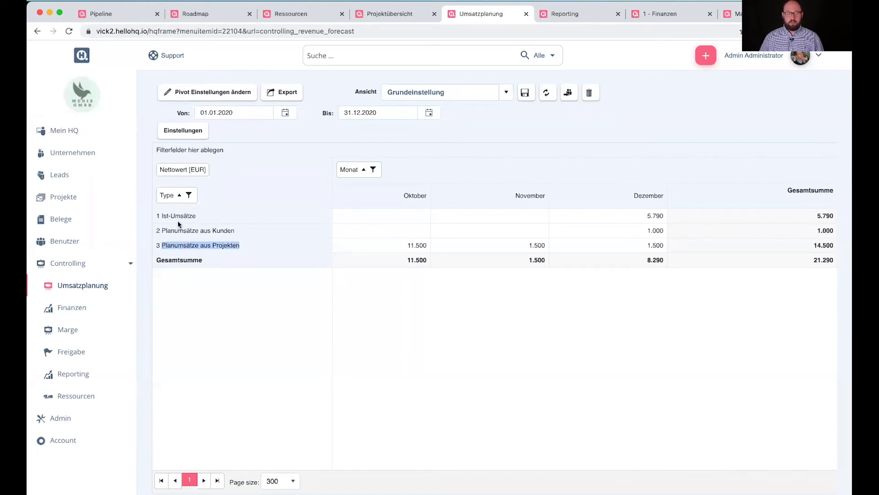
{"action": "left_click_drag", "start_coordinate": [161, 214], "coordinate": [196, 216]}
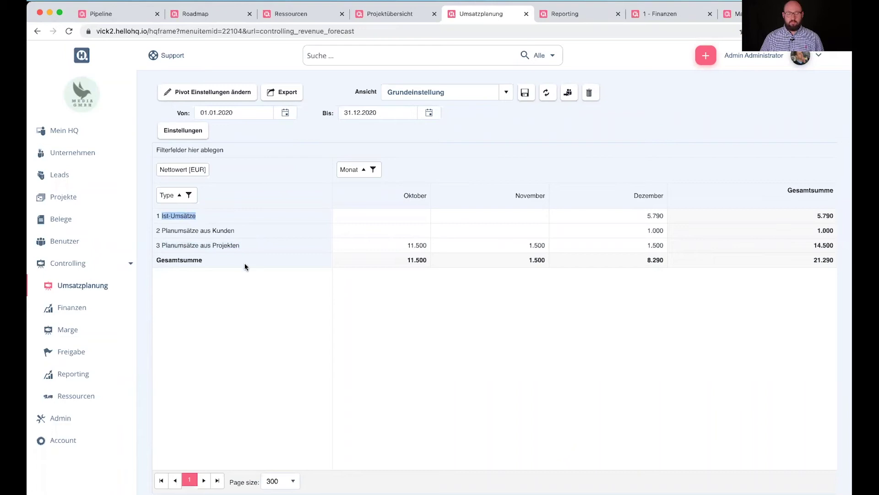
{"action": "left_click", "coordinate": [222, 245]}
{"action": "double_click", "coordinate": [222, 245]}
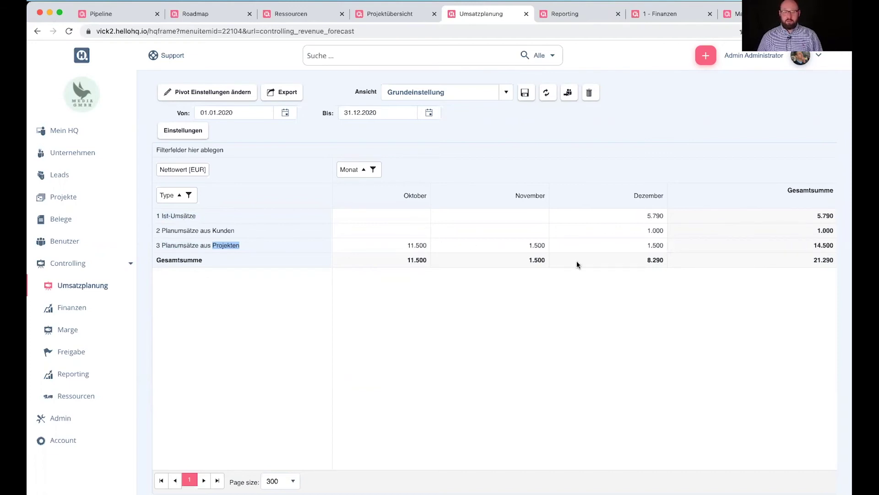
{"action": "left_click", "coordinate": [646, 249]}
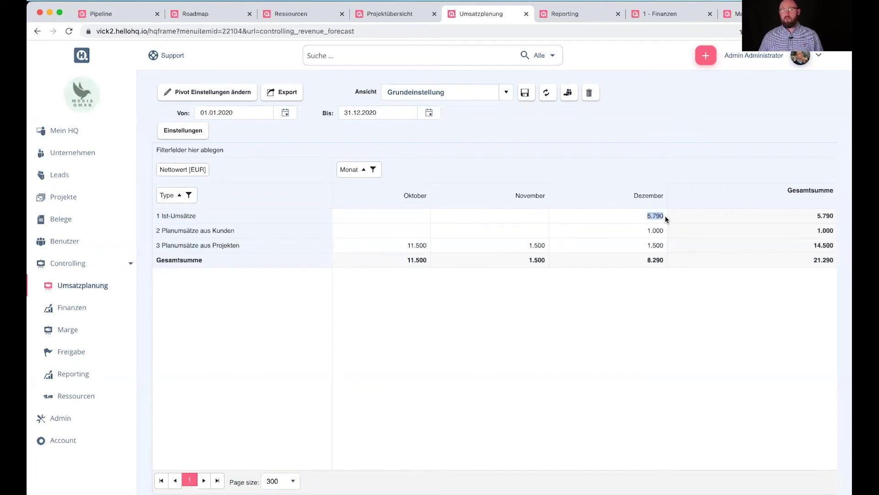
{"action": "left_click_drag", "start_coordinate": [643, 247], "coordinate": [662, 248]}
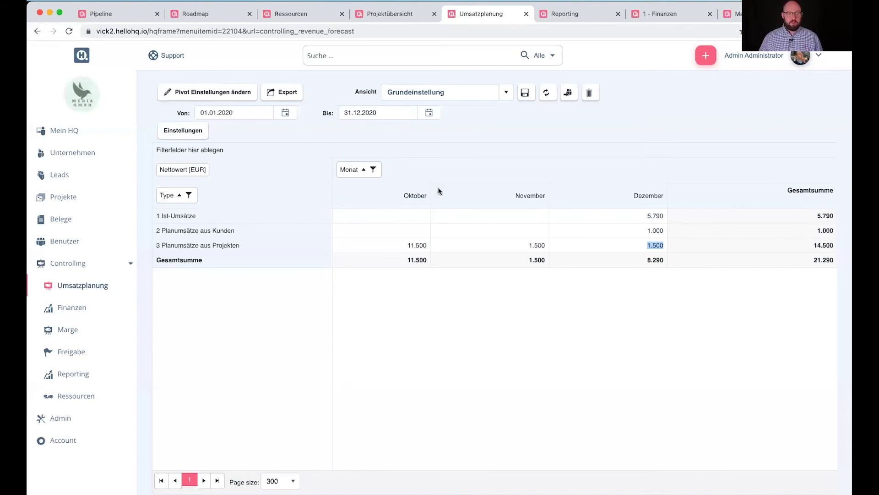
Step: Add Projekt to the revenue pivot's row fields below Type and check the monthly planned revenue of 20-0116 - Retainer SEO Todesstern
{"action": "left_click", "coordinate": [220, 91]}
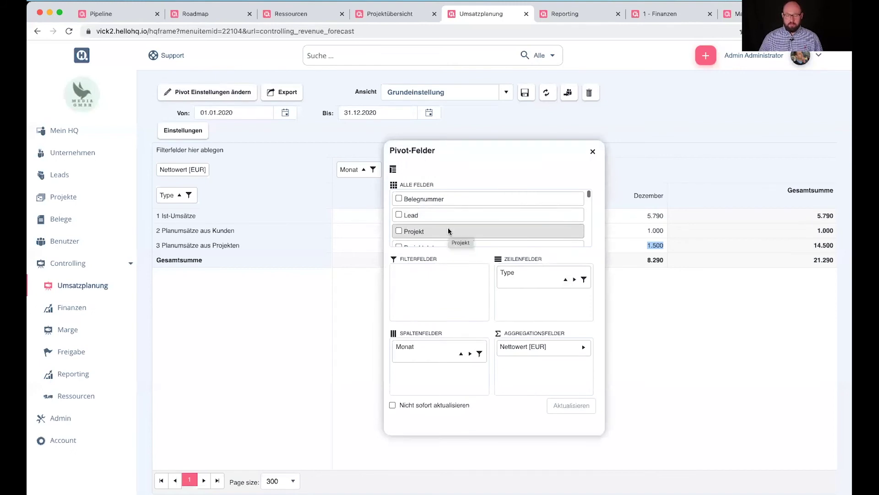
{"action": "left_click_drag", "start_coordinate": [448, 231], "coordinate": [527, 301]}
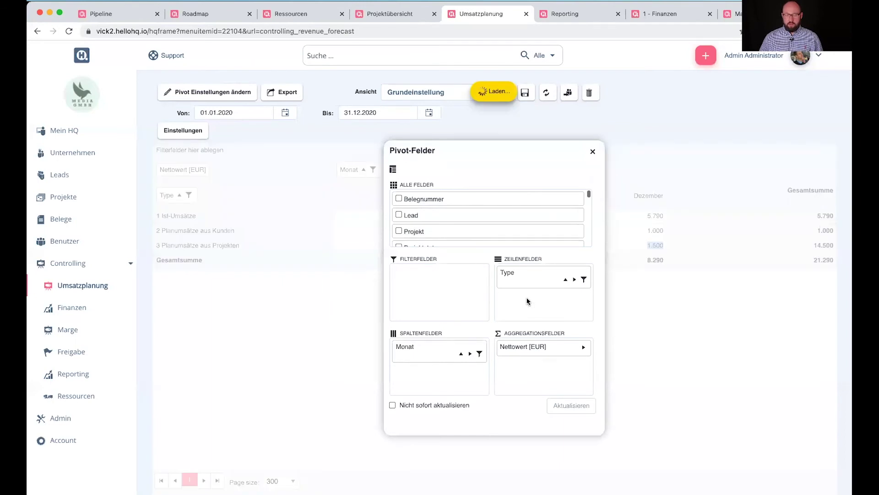
{"action": "left_click", "coordinate": [360, 92]}
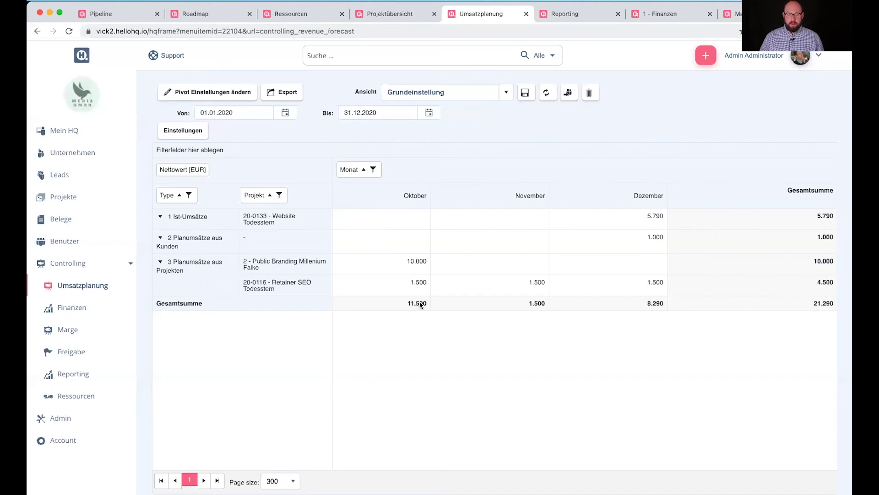
{"action": "triple_click", "coordinate": [279, 289]}
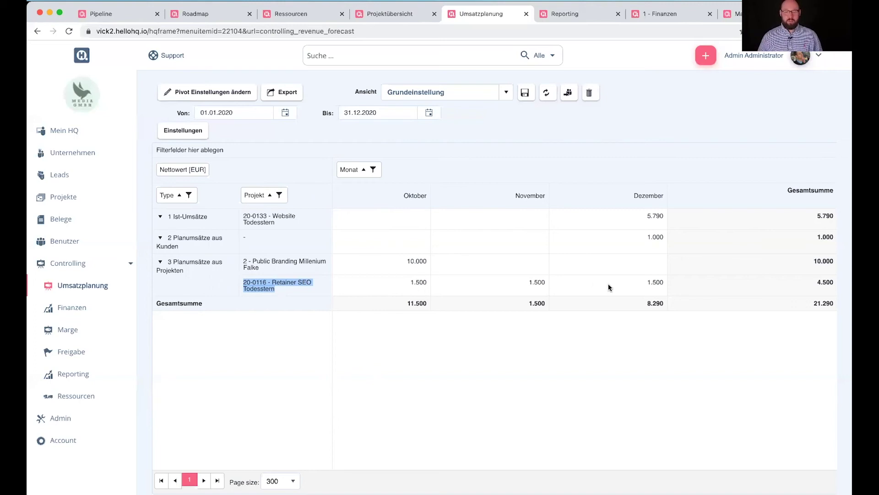
{"action": "left_click", "coordinate": [274, 283]}
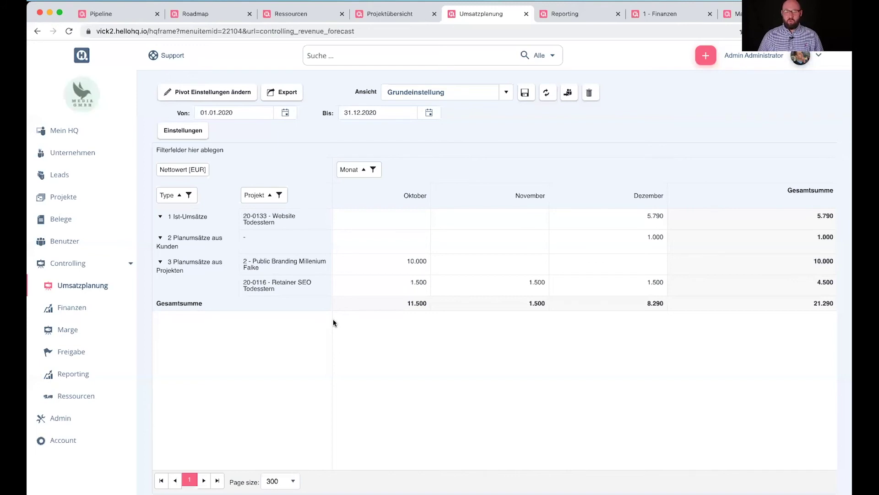
Step: Review the Controlling Reporting view Webinar for 2021, checking the billable amounts per project and the January total of Marketing Todesstern
{"action": "left_click", "coordinate": [597, 13]}
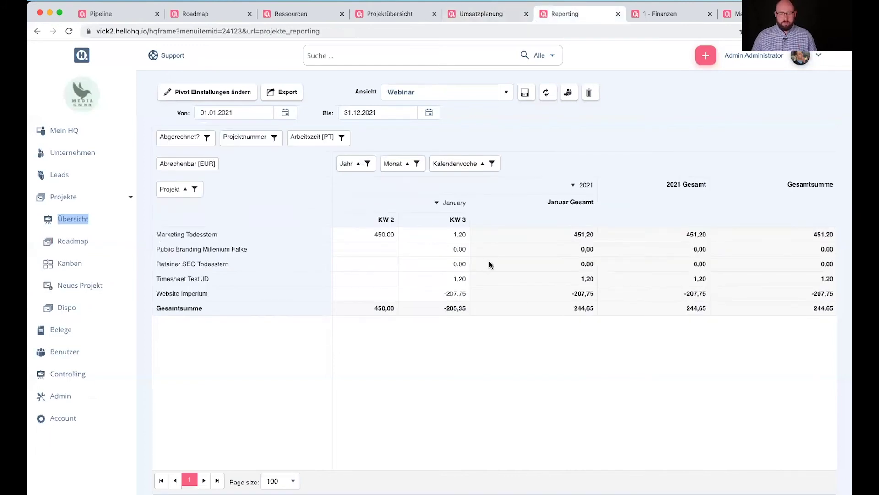
{"action": "left_click", "coordinate": [80, 379]}
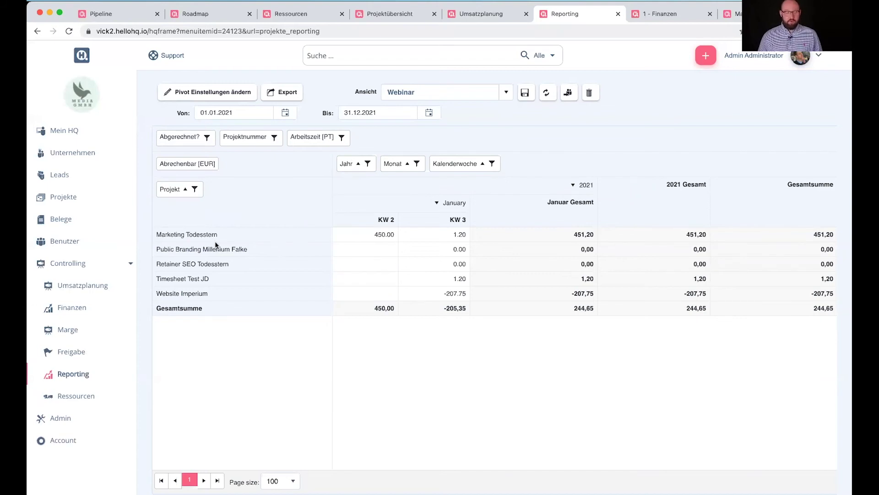
{"action": "left_click_drag", "start_coordinate": [205, 293], "coordinate": [162, 234]}
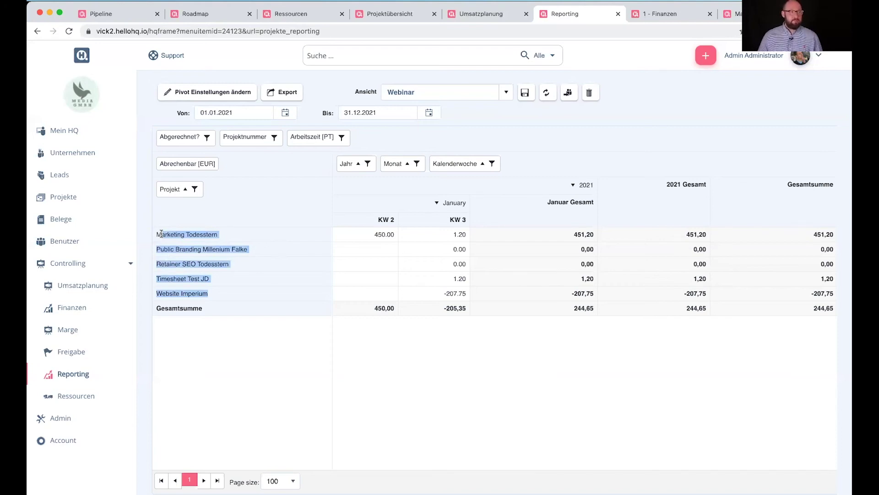
{"action": "left_click", "coordinate": [251, 209]}
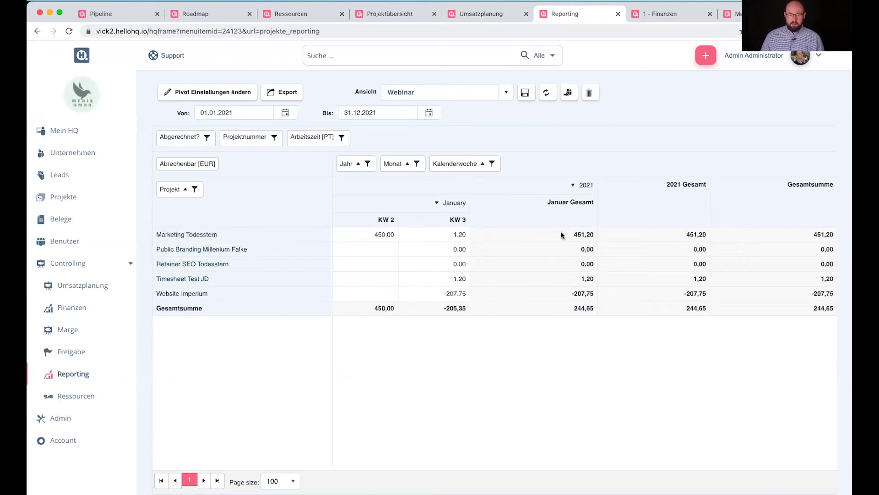
{"action": "left_click_drag", "start_coordinate": [569, 233], "coordinate": [592, 234]}
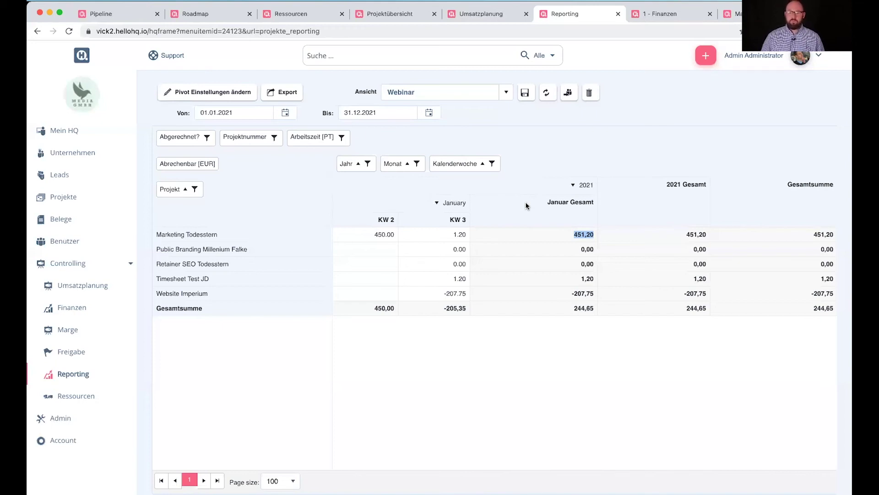
Step: Examine the Umsatz & Kosten section of project 1 - Marketing Todesstern, covering the billed amount, external, internal and total costs
{"action": "left_click", "coordinate": [686, 16]}
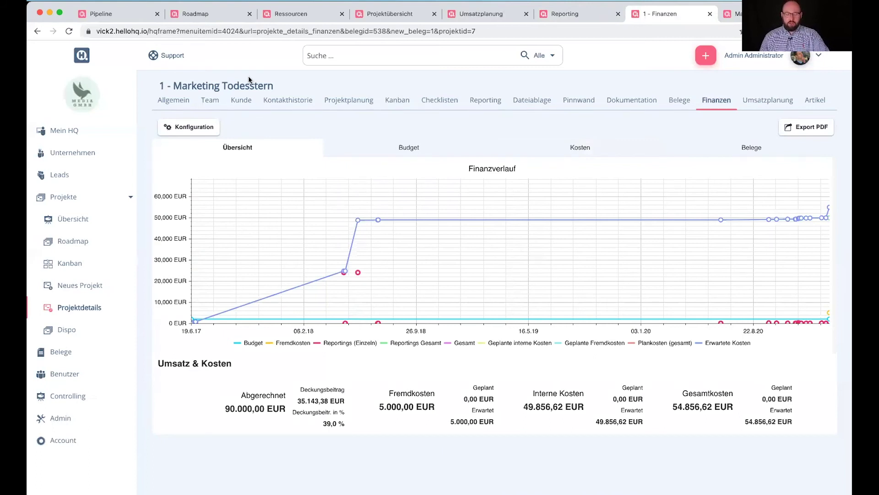
{"action": "left_click_drag", "start_coordinate": [160, 362], "coordinate": [230, 365]}
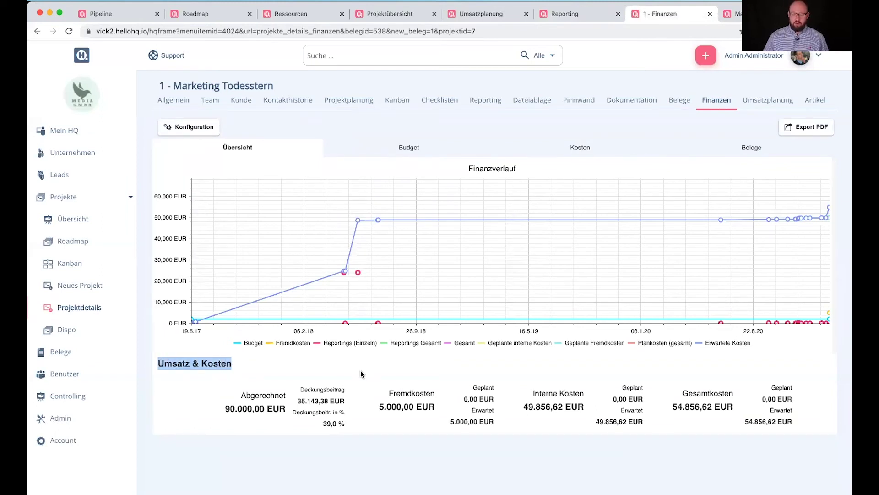
{"action": "left_click", "coordinate": [276, 363]}
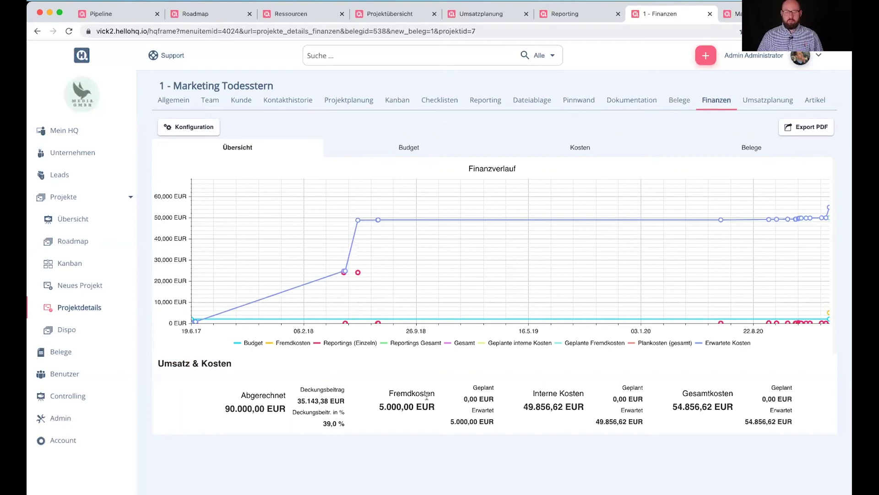
{"action": "double_click", "coordinate": [228, 407]}
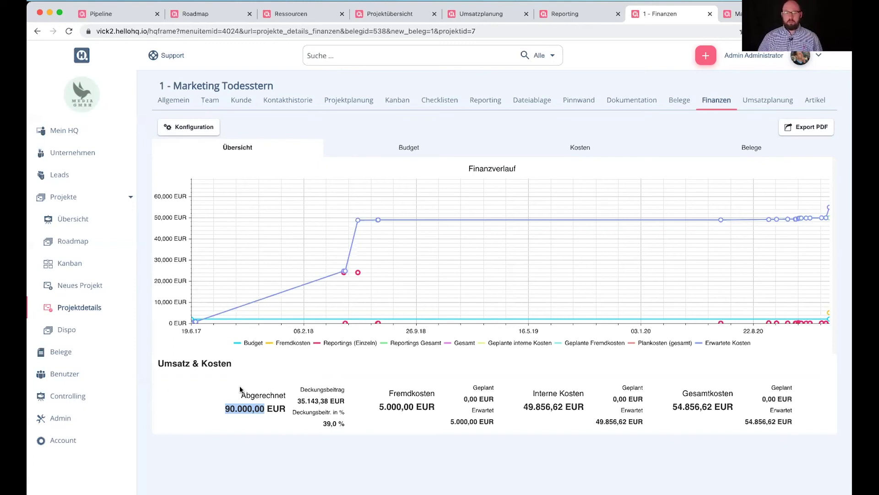
{"action": "double_click", "coordinate": [390, 406]}
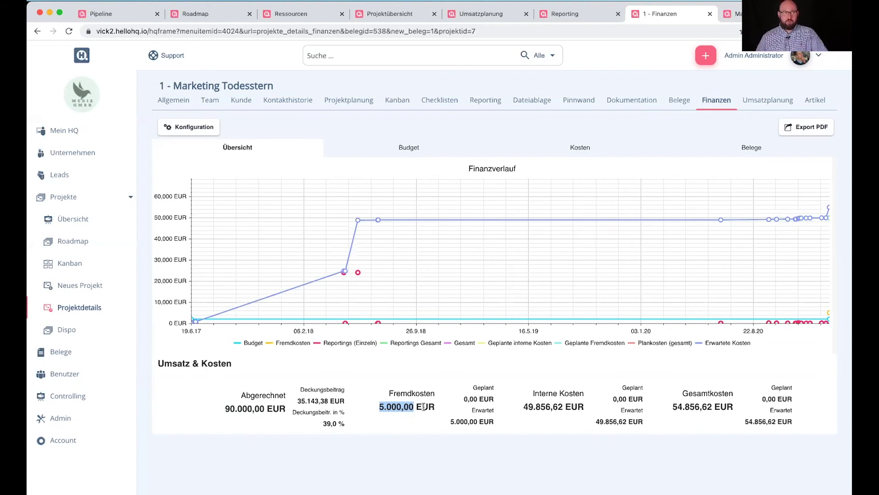
{"action": "double_click", "coordinate": [542, 408]}
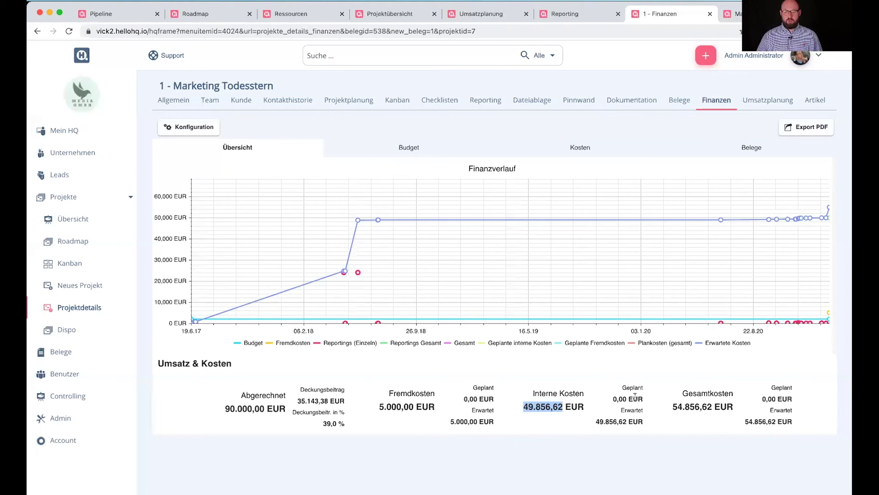
{"action": "double_click", "coordinate": [679, 408]}
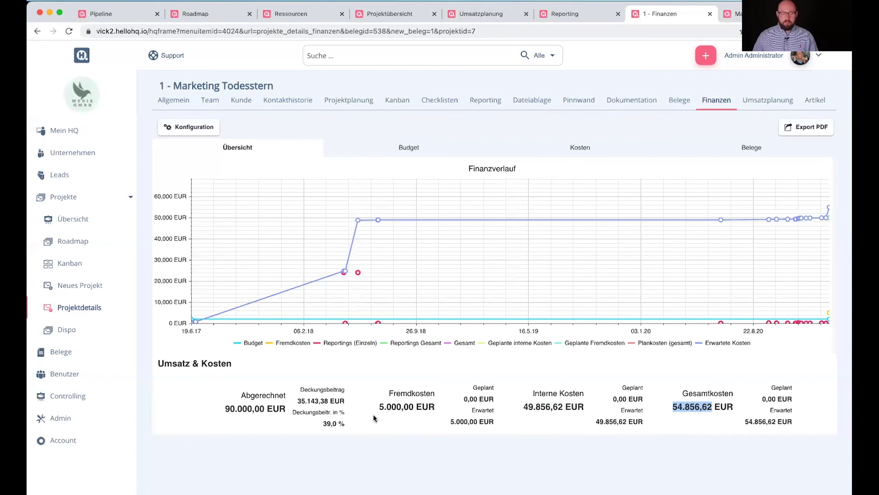
Step: Check the Deckungsbeitrag of project 1 - Marketing Todesstern in euros and percent
{"action": "left_click", "coordinate": [298, 396]}
{"action": "left_click_drag", "start_coordinate": [297, 397], "coordinate": [342, 425]}
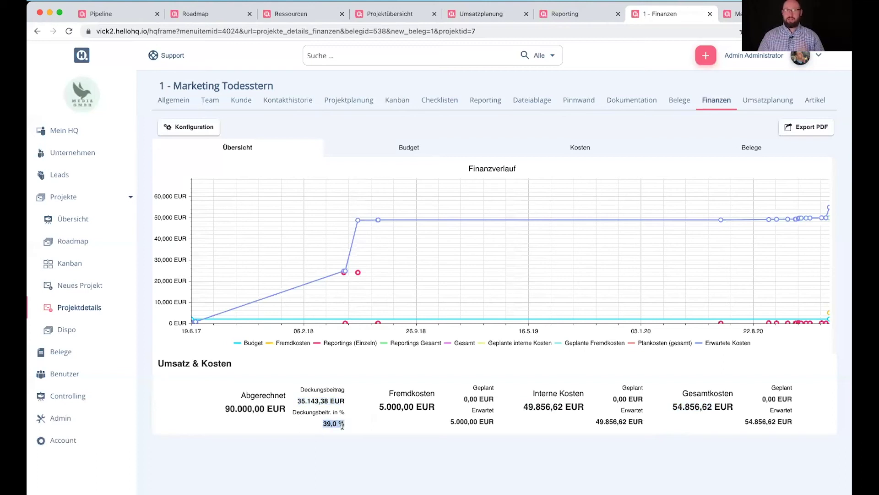
{"action": "left_click", "coordinate": [316, 427]}
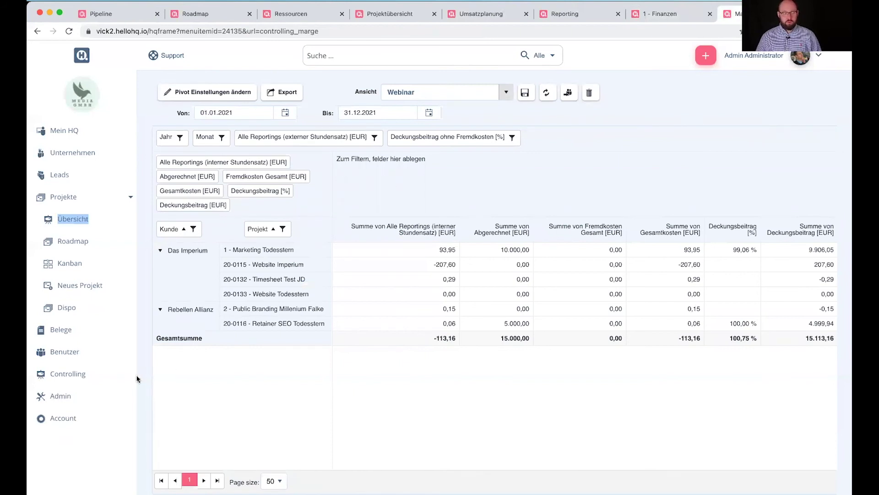
Step: Review the Marge report's billed, cost and Deckungsbeitrag columns per customer and project, including the margin percentage of 1 - Marketing Todesstern
{"action": "left_click", "coordinate": [79, 377]}
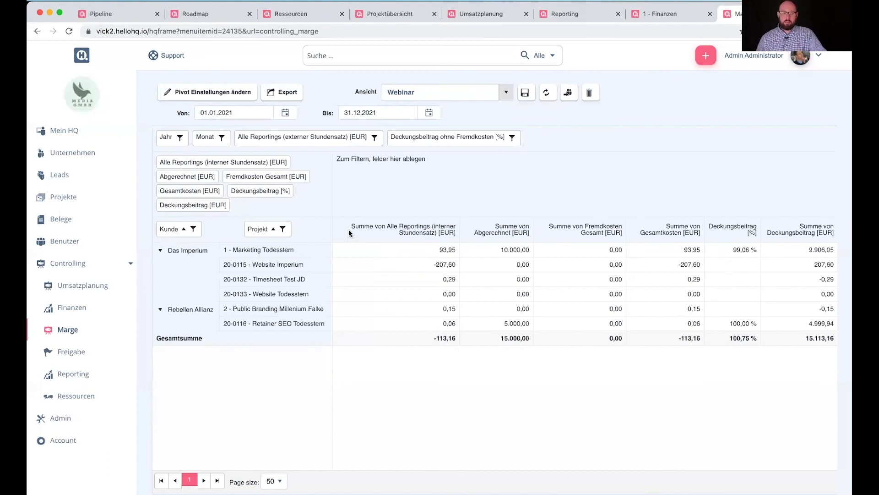
{"action": "left_click_drag", "start_coordinate": [349, 232], "coordinate": [529, 235]}
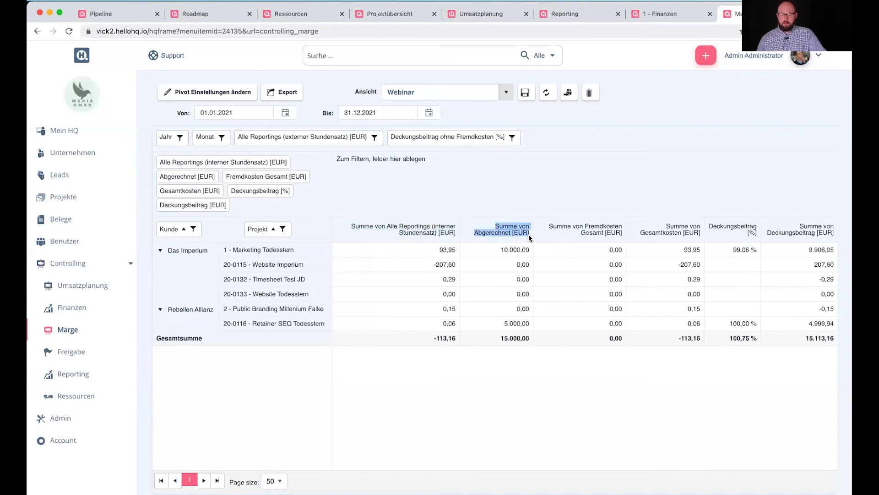
{"action": "left_click_drag", "start_coordinate": [549, 226], "coordinate": [614, 232]}
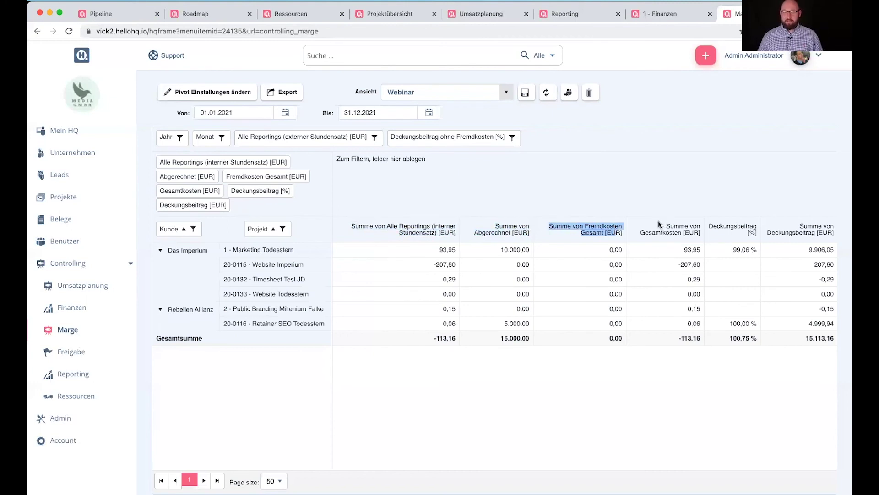
{"action": "double_click", "coordinate": [715, 225]}
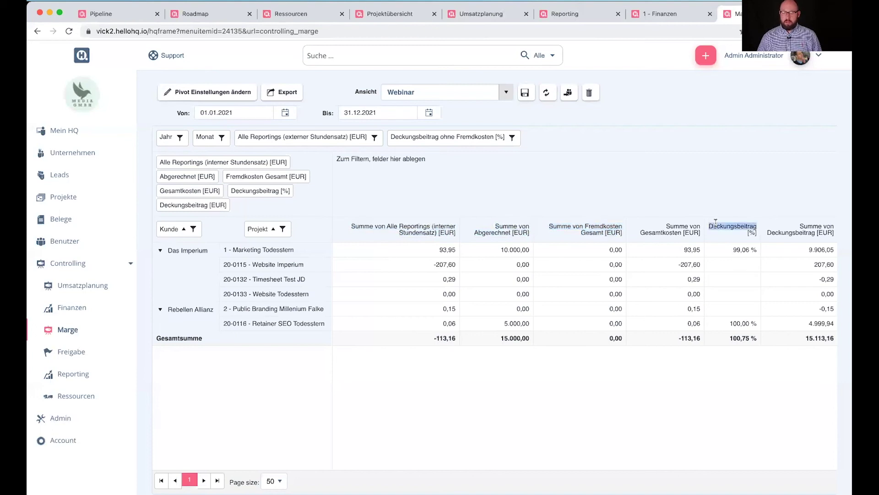
{"action": "double_click", "coordinate": [799, 232]}
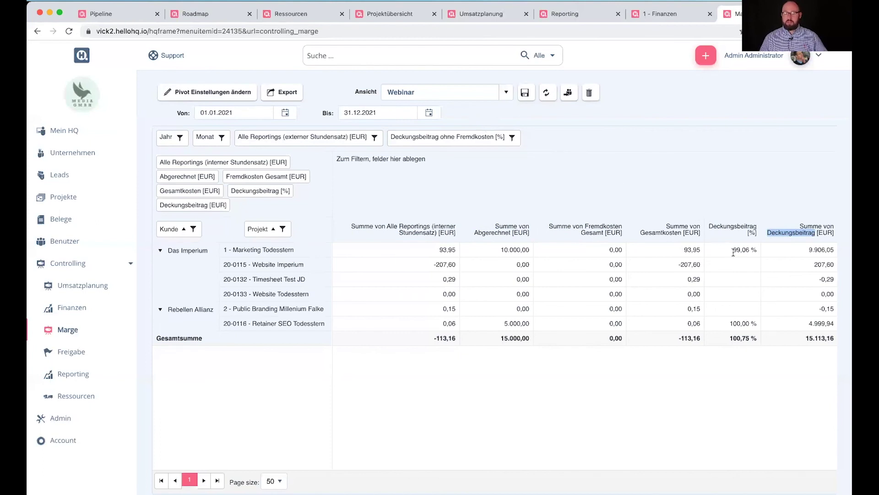
{"action": "left_click_drag", "start_coordinate": [734, 250], "coordinate": [754, 251]}
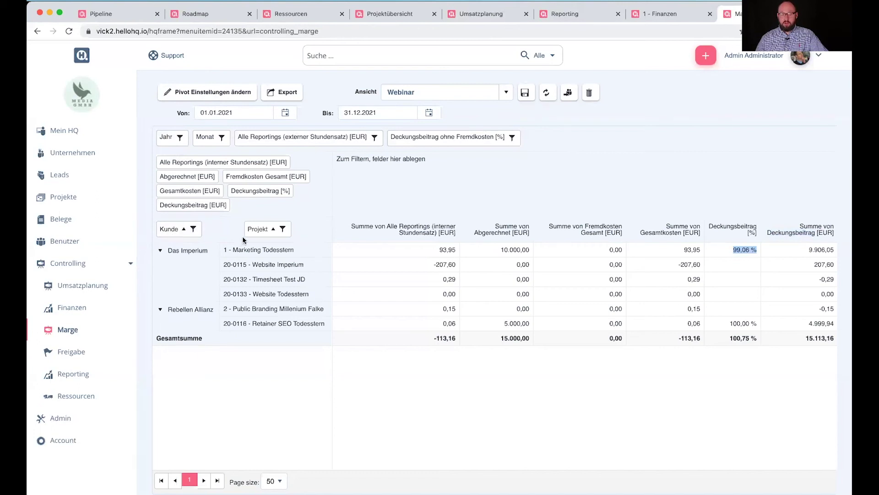
Step: Move the Projekt field from the Marge pivot's rows to its filter fields so that the rows are grouped by Kunde only
{"action": "left_click_drag", "start_coordinate": [264, 236], "coordinate": [563, 141]}
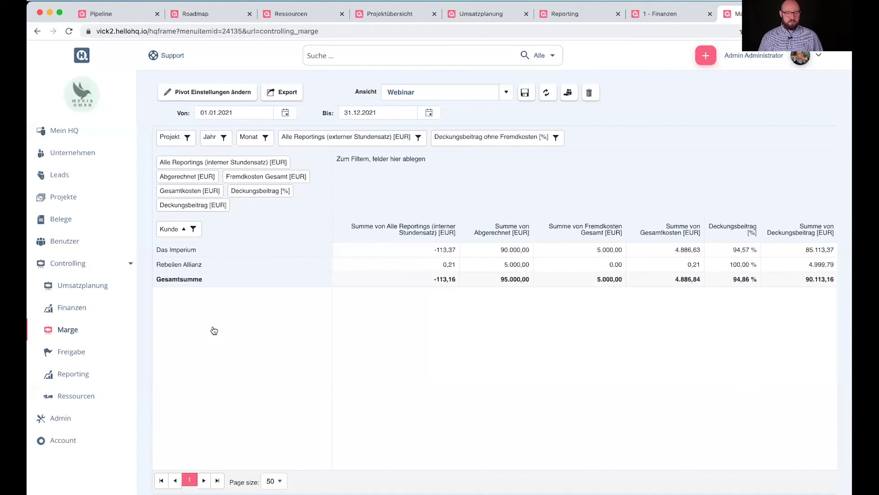
{"action": "key", "text": "super+Tab"}
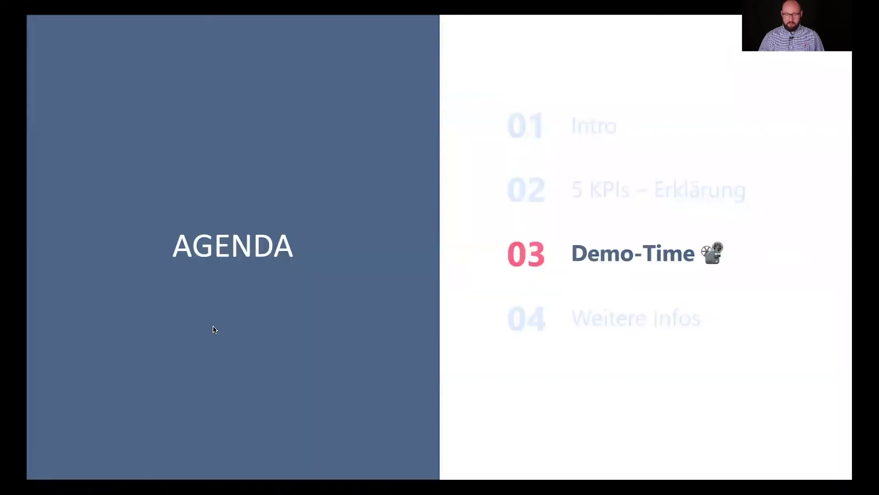
{"action": "key", "text": "Right"}
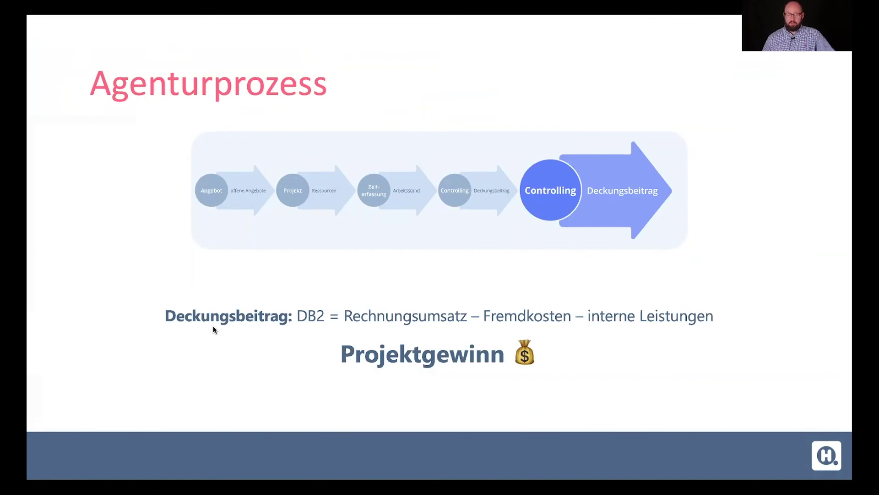
{"action": "key", "text": "Left"}
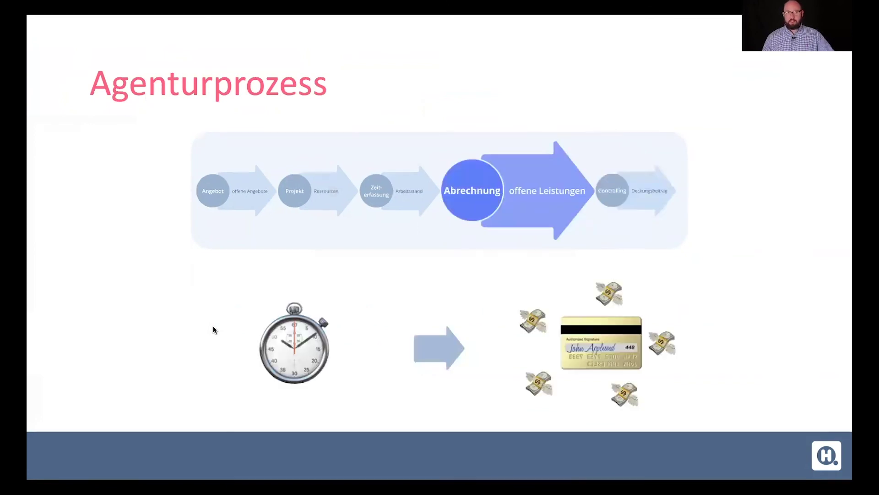